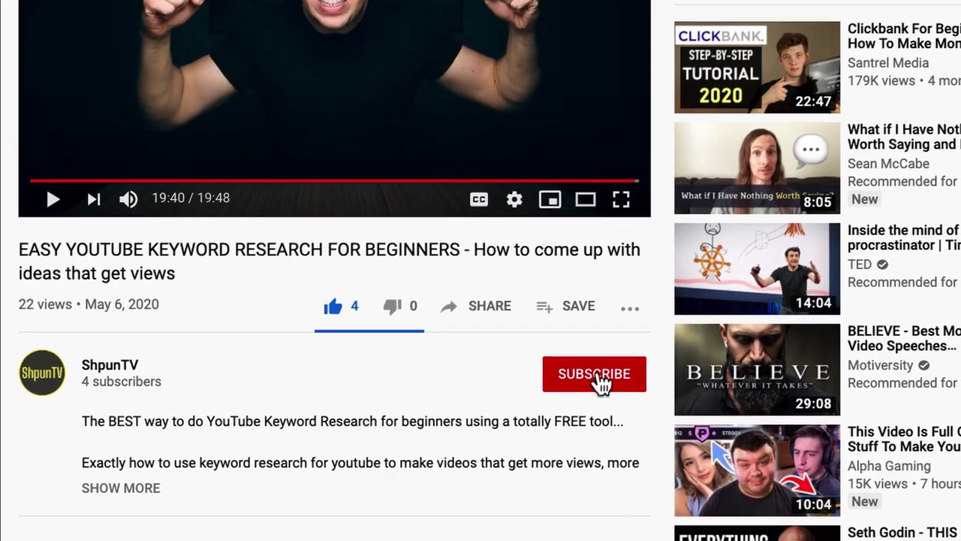
Subscribe to ShpunTV with All notifications and draft the comment 'I love your videos so much! You are the BESSSSSTTTTTTTTTT!!!!'
left_click(597, 460)
left_click(632, 459)
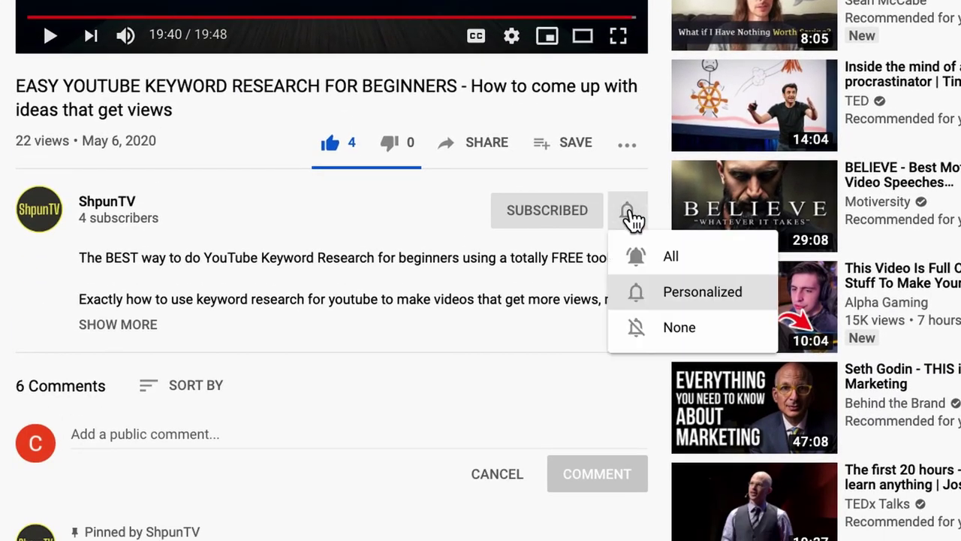
left_click(669, 257)
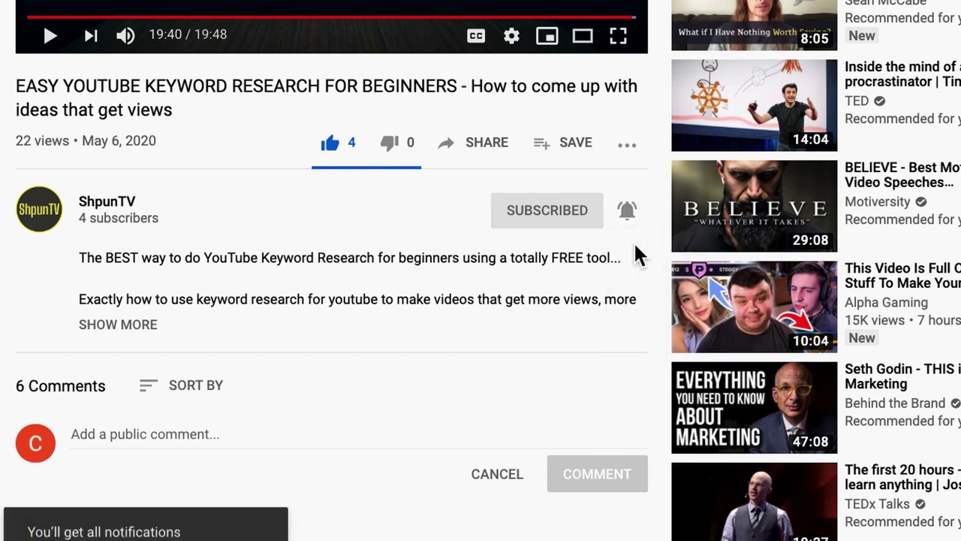
left_click(192, 436)
type("I love your videos")
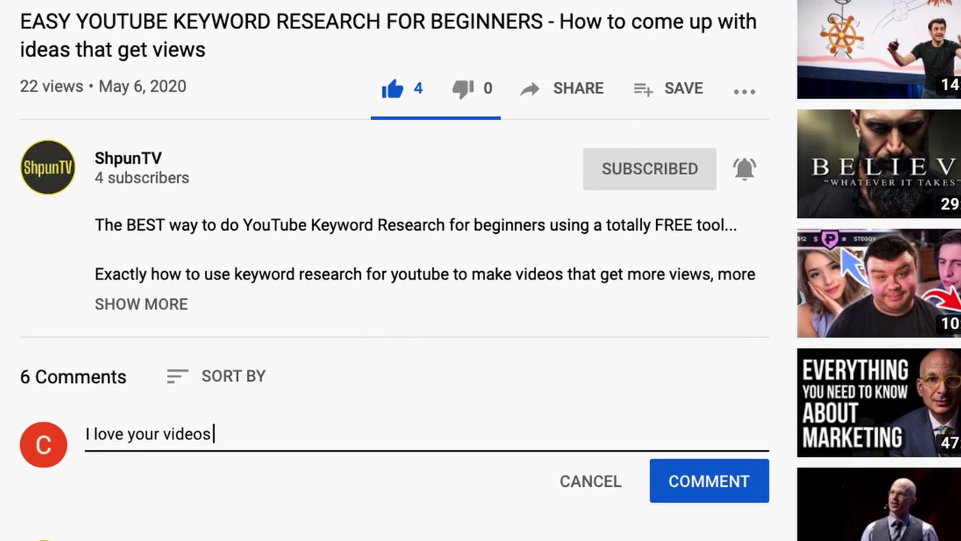
type(" so much! You are the BESS")
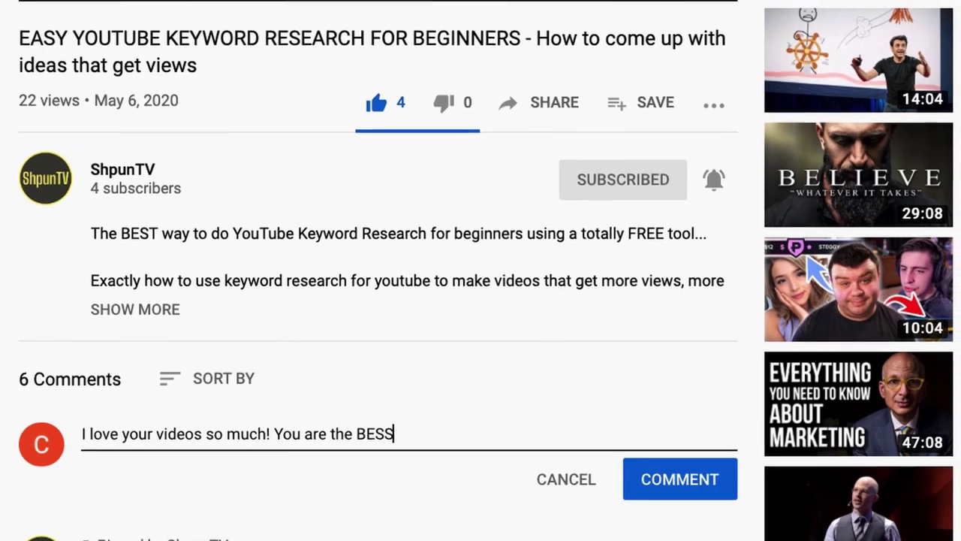
type("SSSTTTTTTTTTT!!!!")
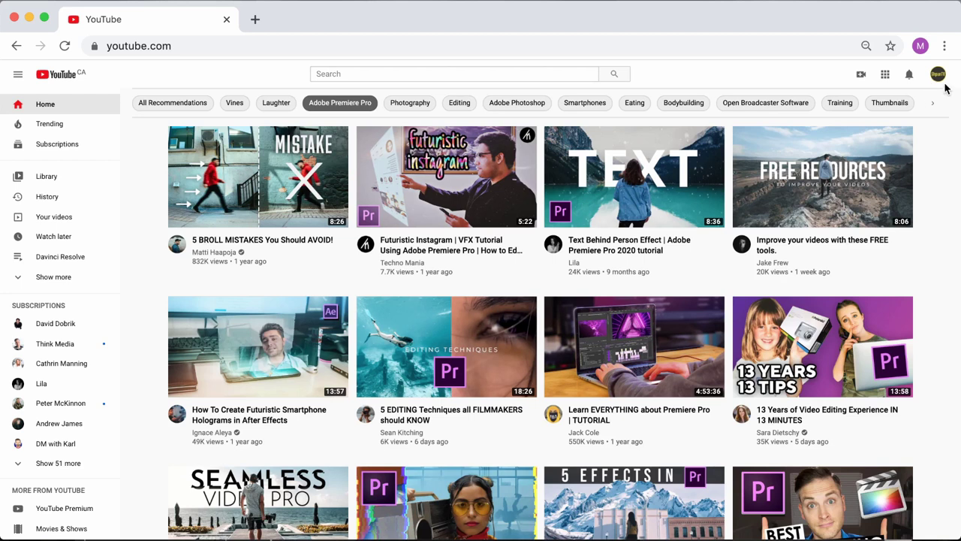
Open YouTube Studio for ShpunTV from the channel avatar's account menu
left_click(745, 46)
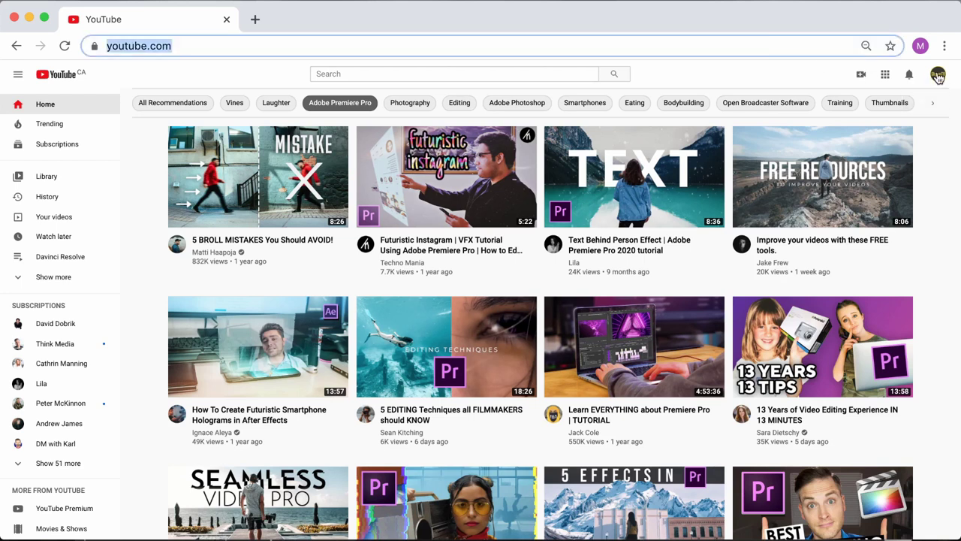
left_click(938, 75)
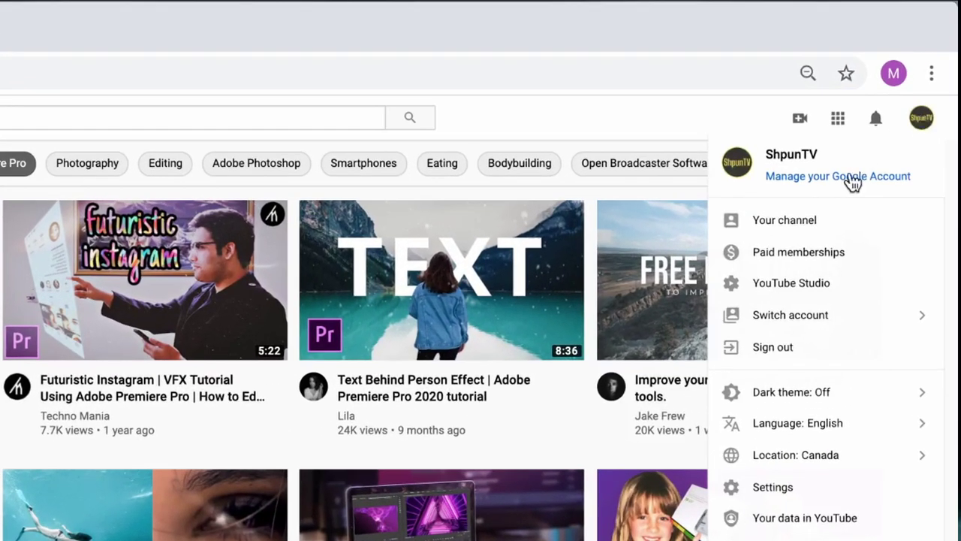
left_click(802, 293)
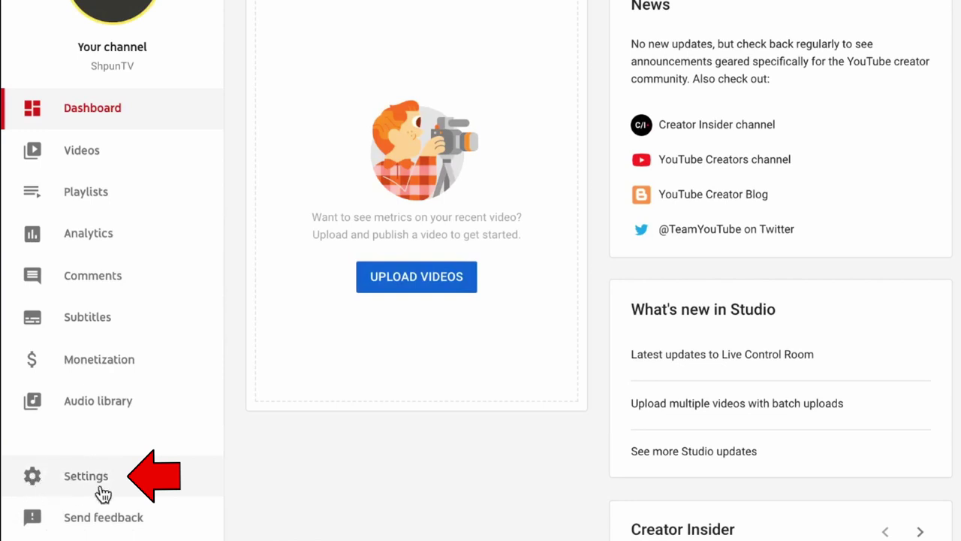
Go to Settings, then Channel, then Feature eligibility to reach the Status and Features page
left_click(96, 479)
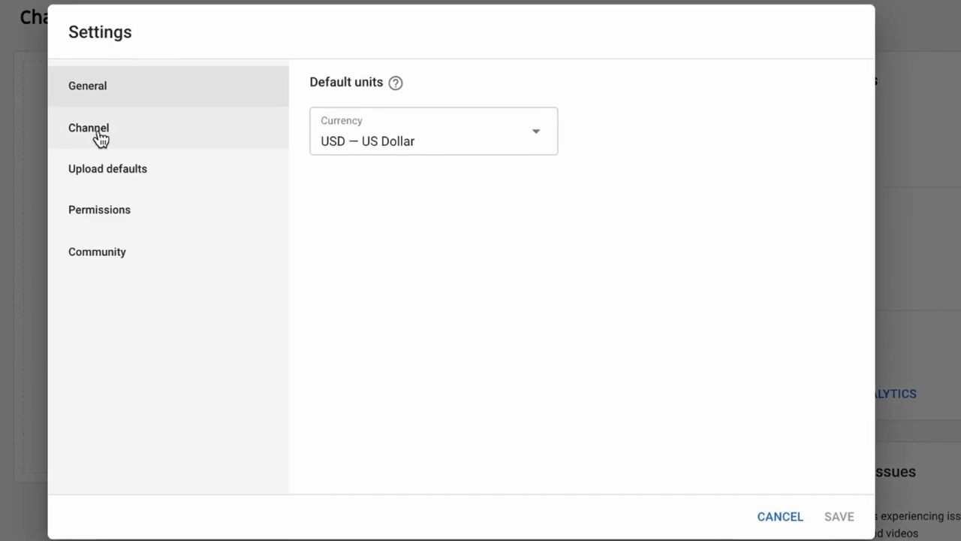
left_click(90, 128)
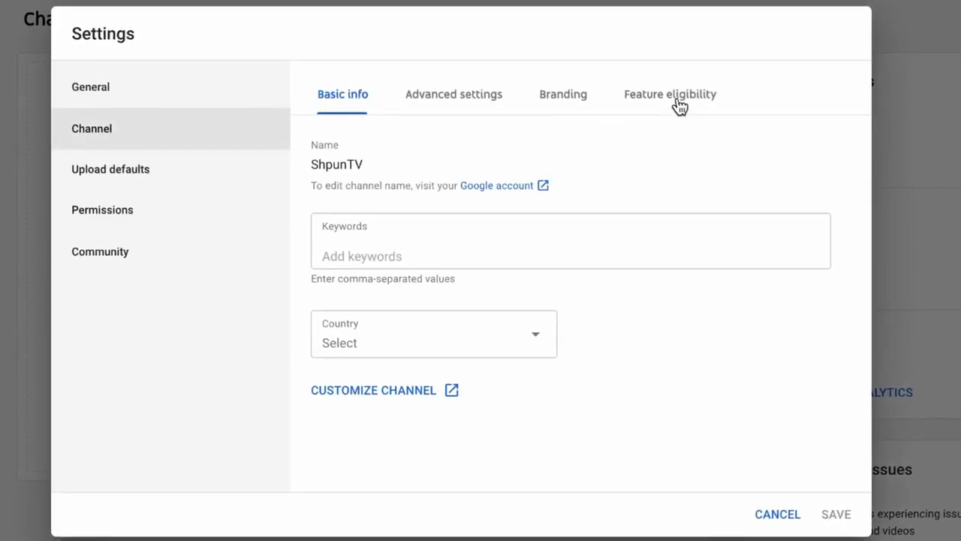
left_click(679, 105)
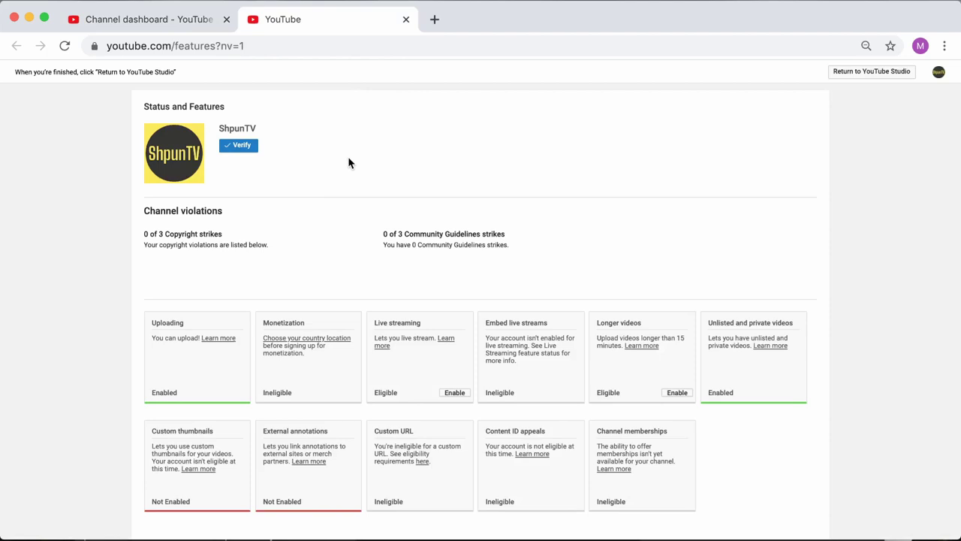
left_click(405, 19)
left_click(278, 43)
type("www.")
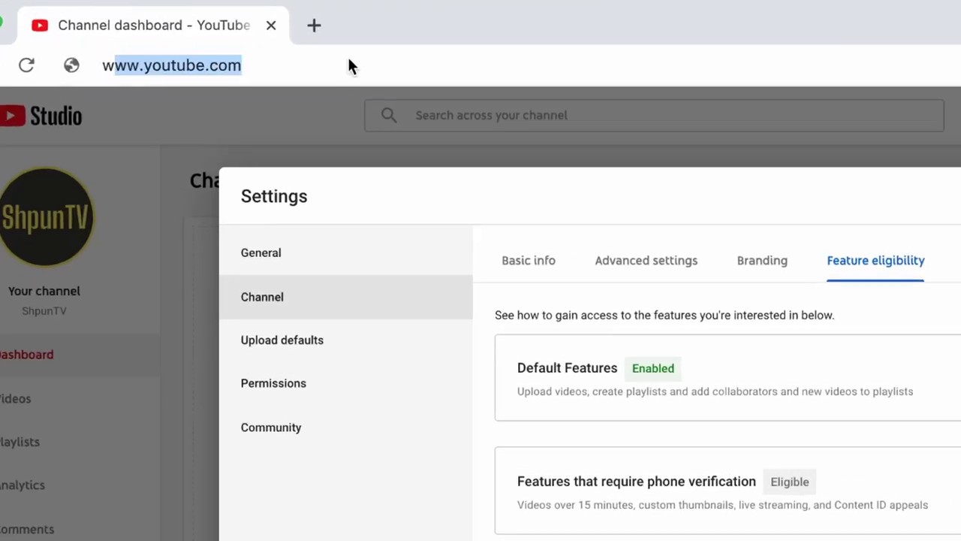
type("youtu")
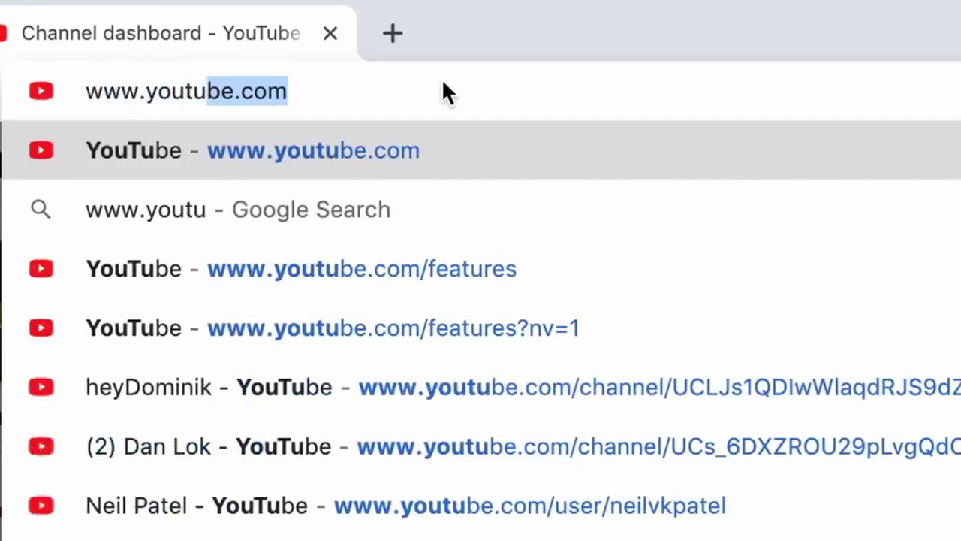
type("be.com/feat")
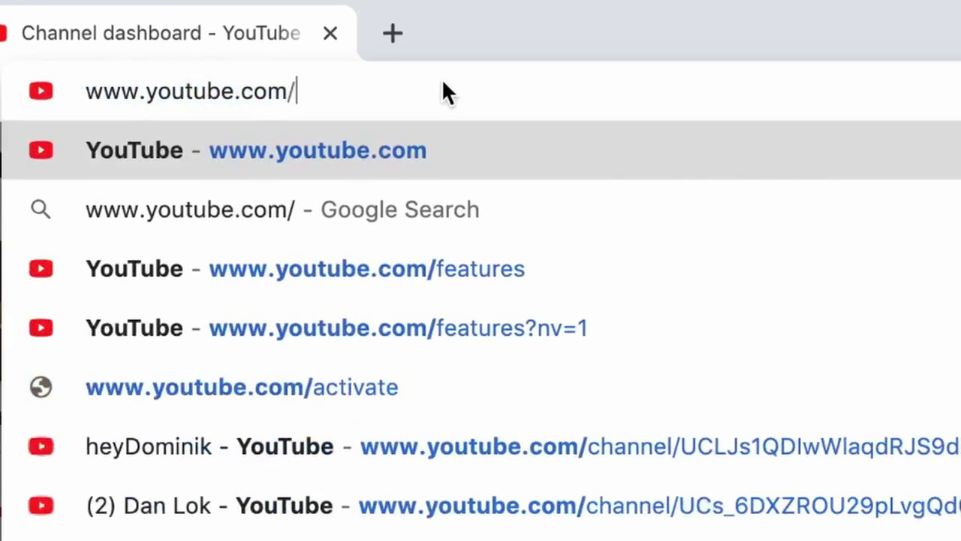
type("ures")
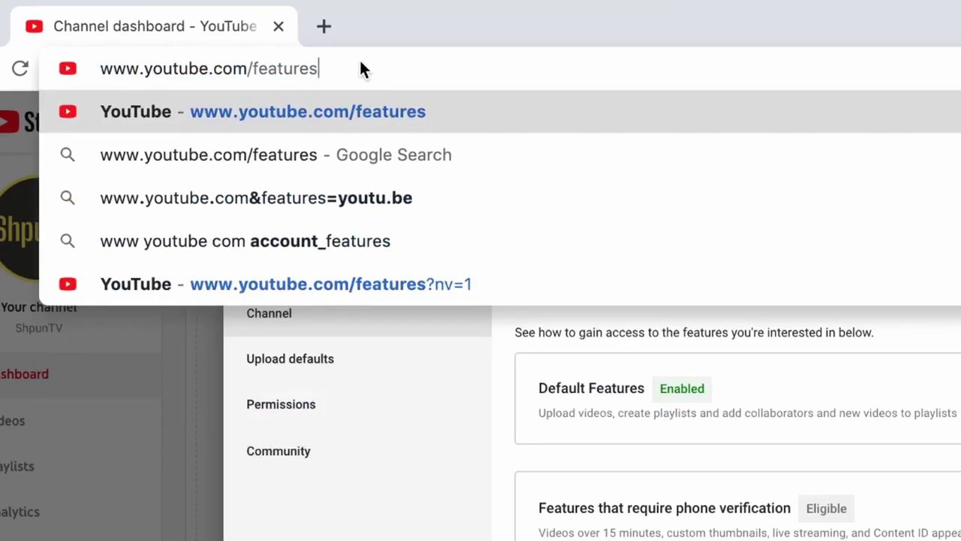
key("Return")
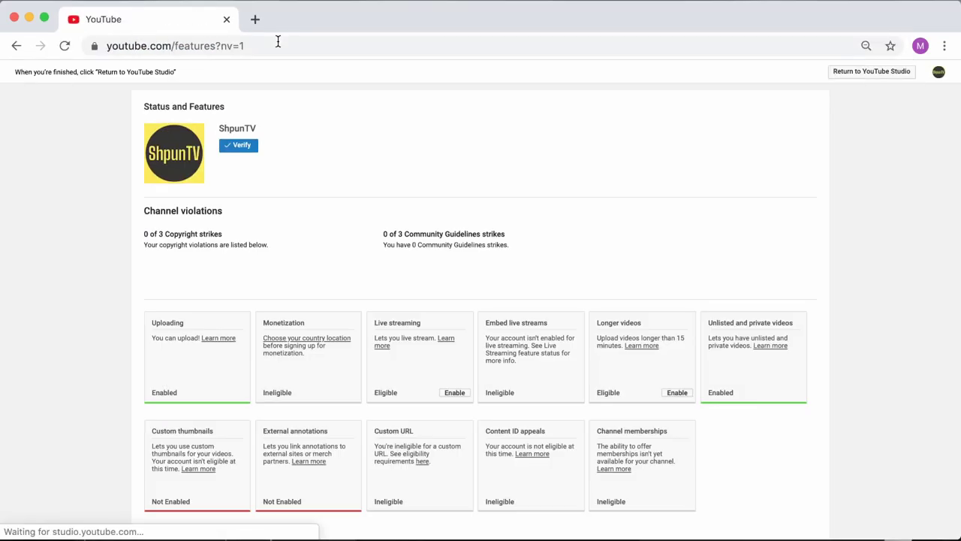
left_click_drag(136, 110, 607, 464)
left_click(738, 458)
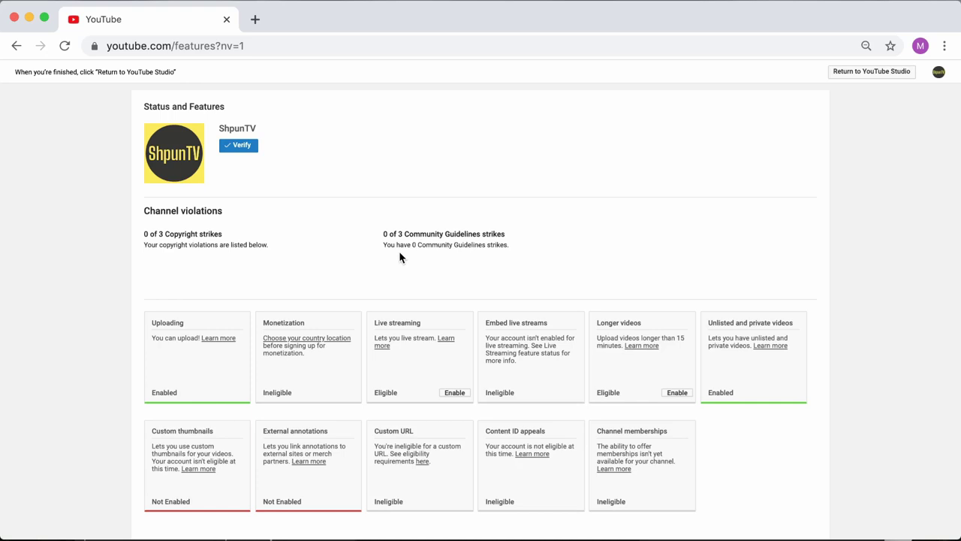
Review the feature cards and highlight Custom thumbnails' Not Enabled status
scroll(259, 279, "down", 3)
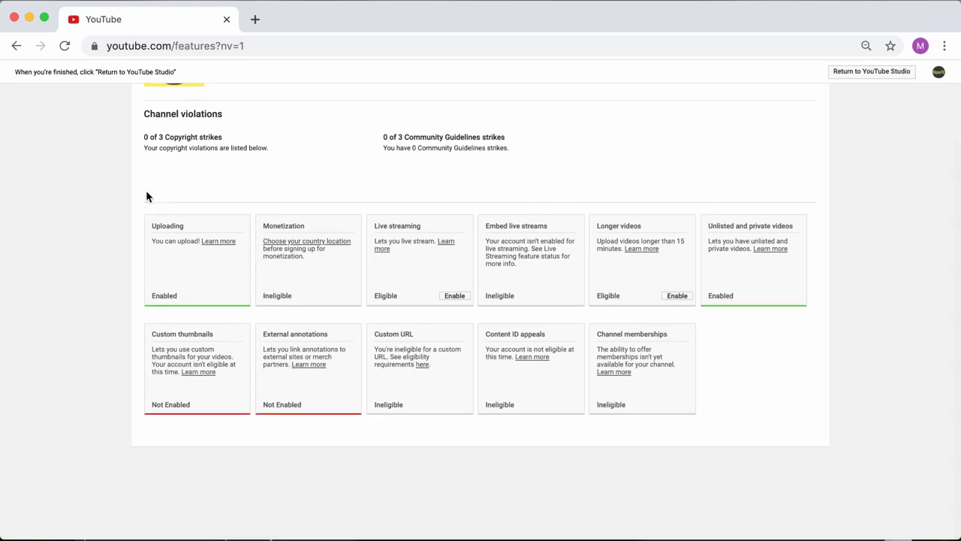
left_click_drag(146, 196, 486, 317)
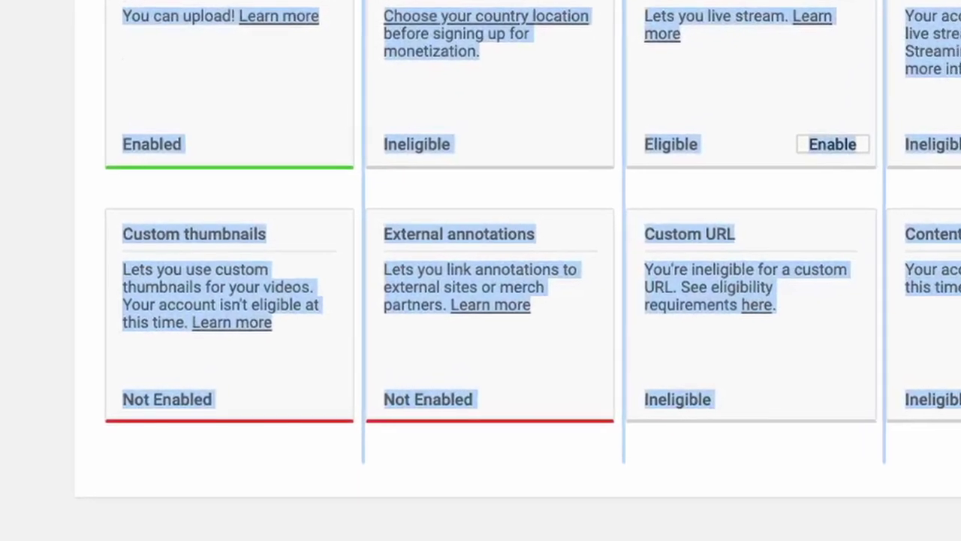
left_click(199, 243)
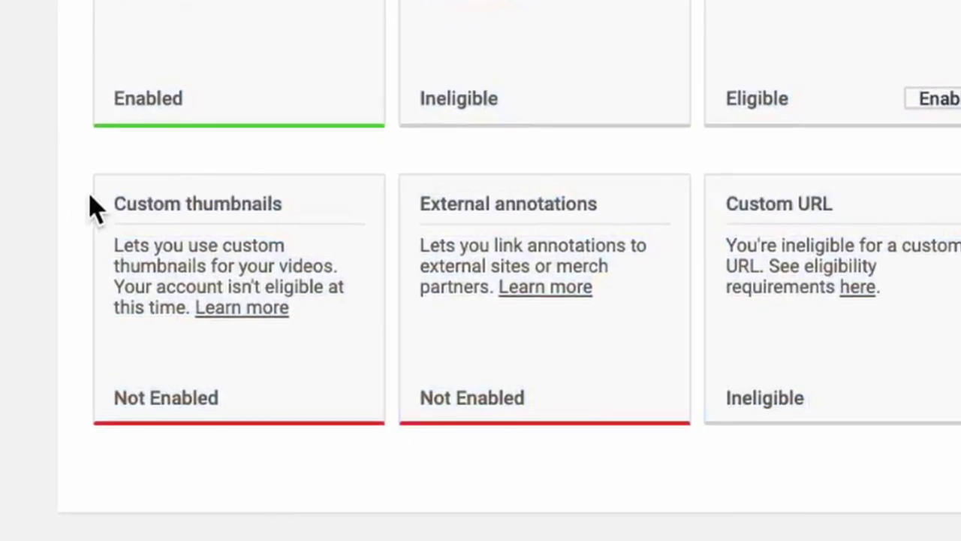
left_click_drag(111, 203, 353, 351)
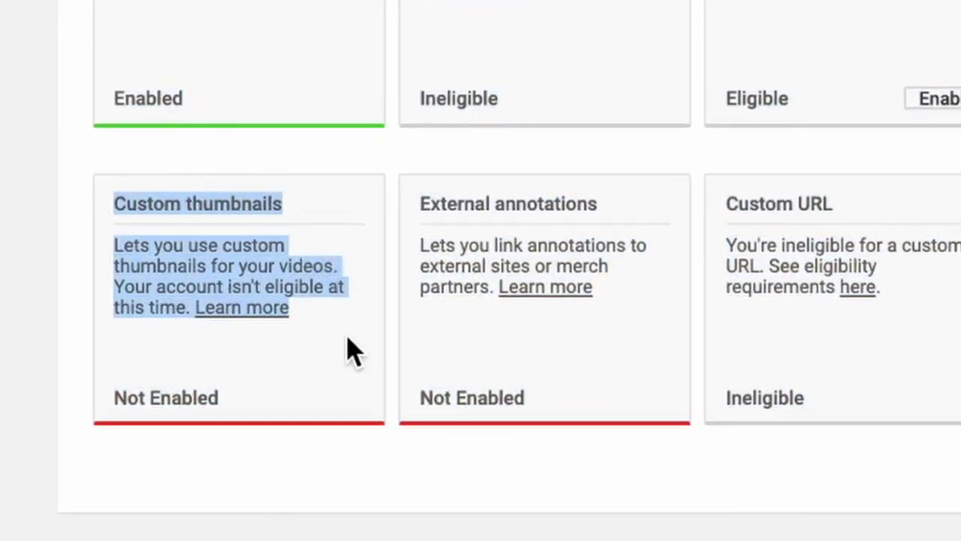
left_click(315, 397)
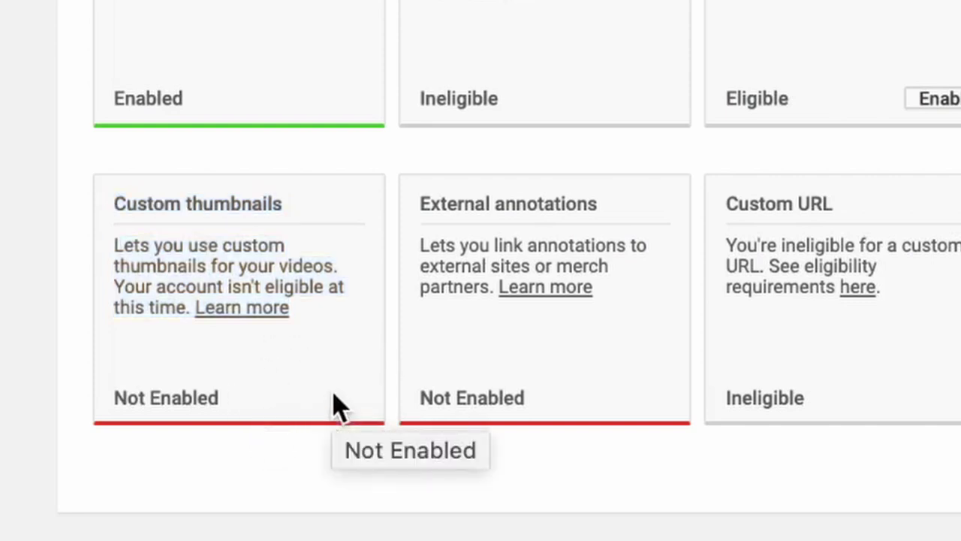
left_click_drag(112, 398, 242, 408)
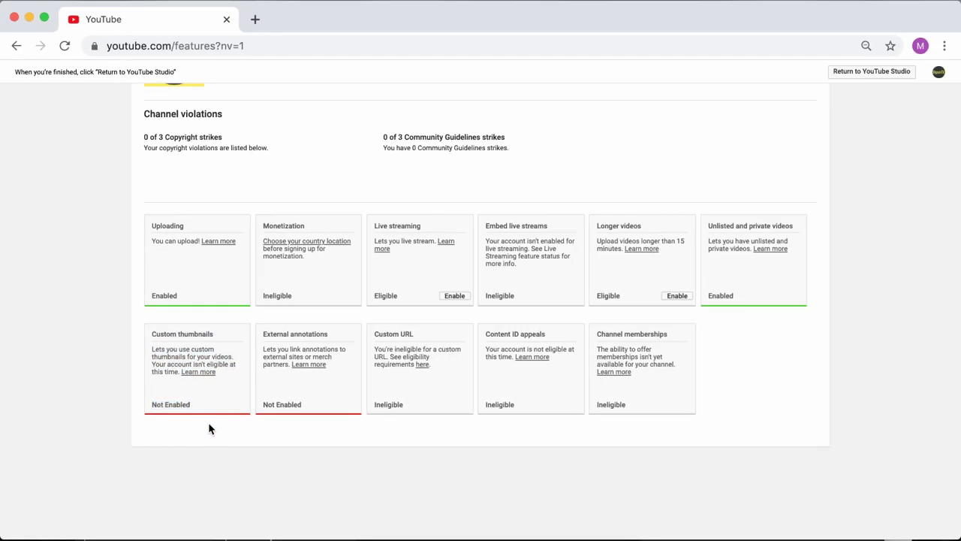
scroll(208, 424, "up", 2)
scroll(209, 424, "up", 1)
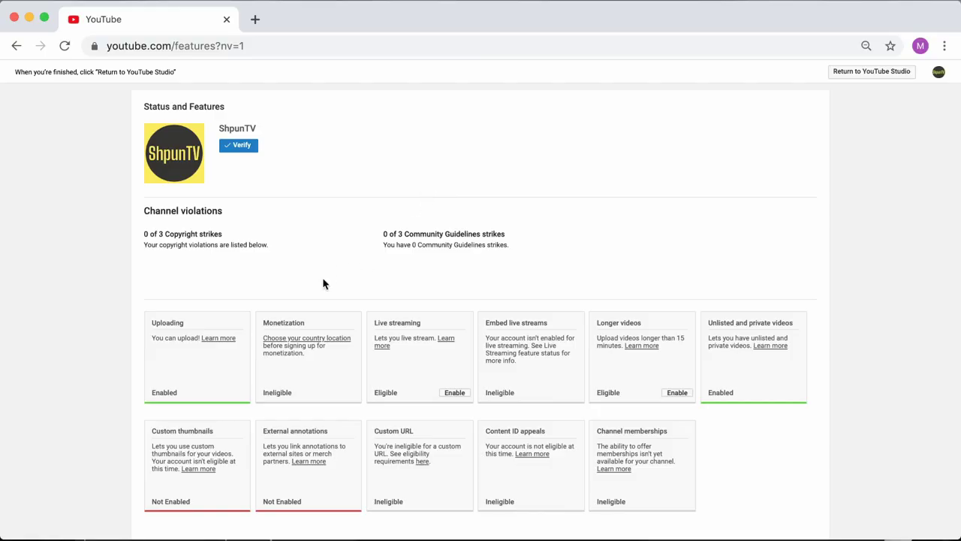
scroll(318, 290, "down", 1)
Start phone verification for the channel, keeping Canada as the country
scroll(318, 291, "up", 1)
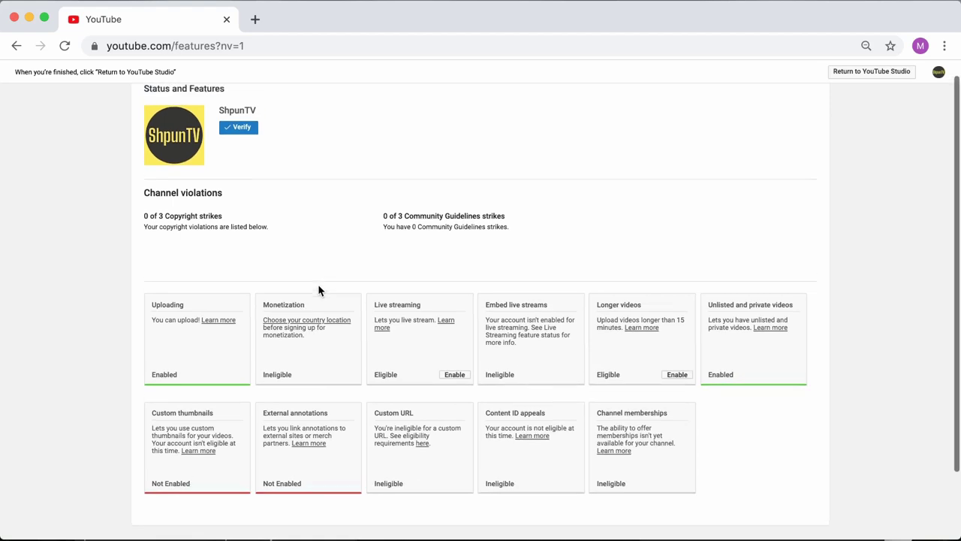
left_click_drag(145, 105, 303, 184)
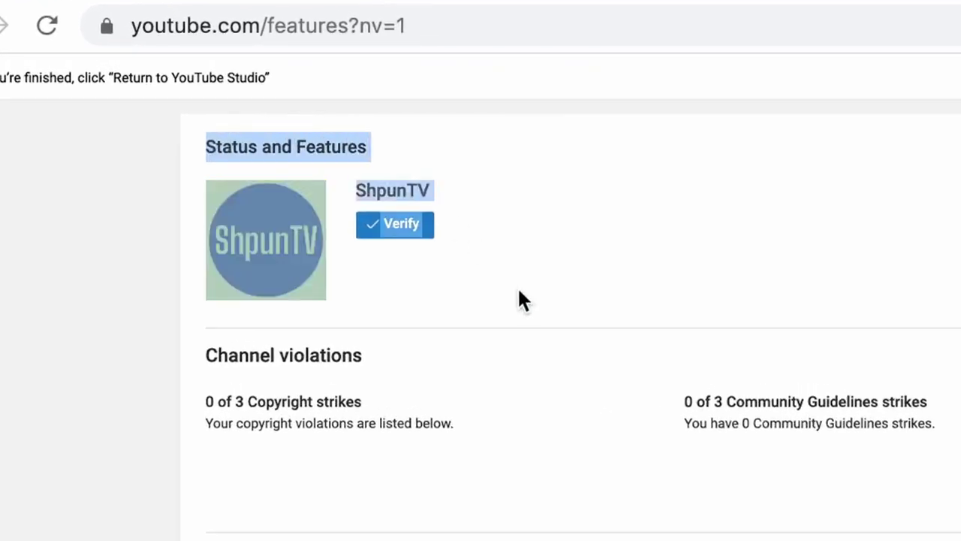
left_click(521, 298)
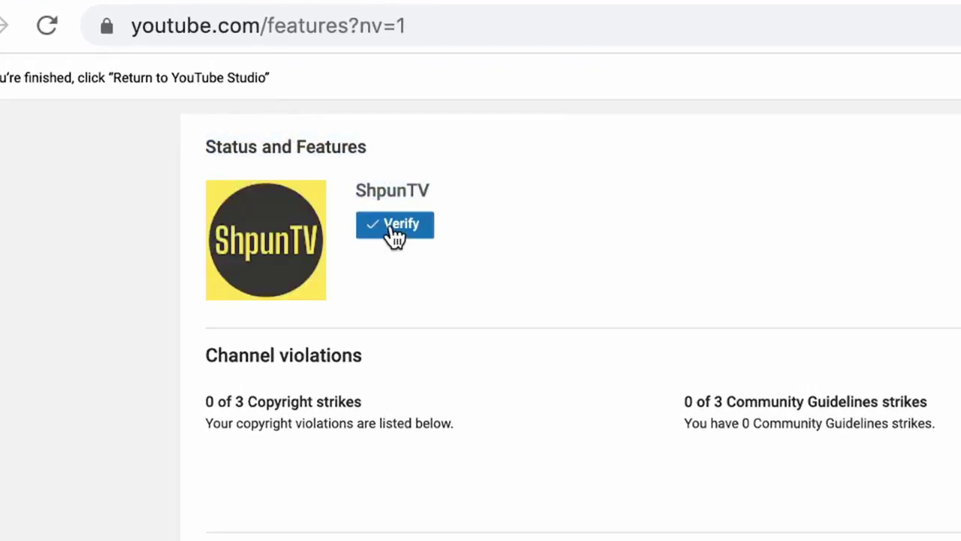
left_click(391, 229)
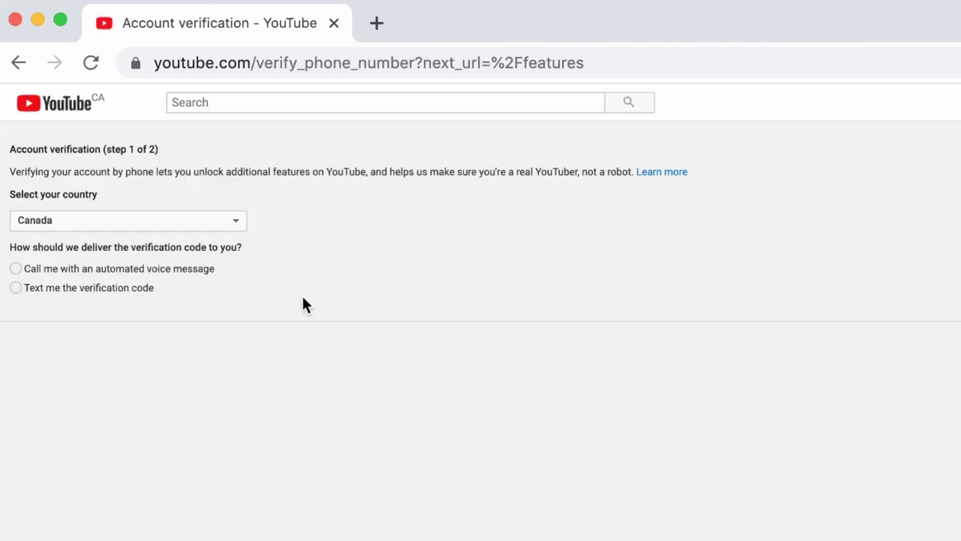
left_click_drag(221, 300, 2, 152)
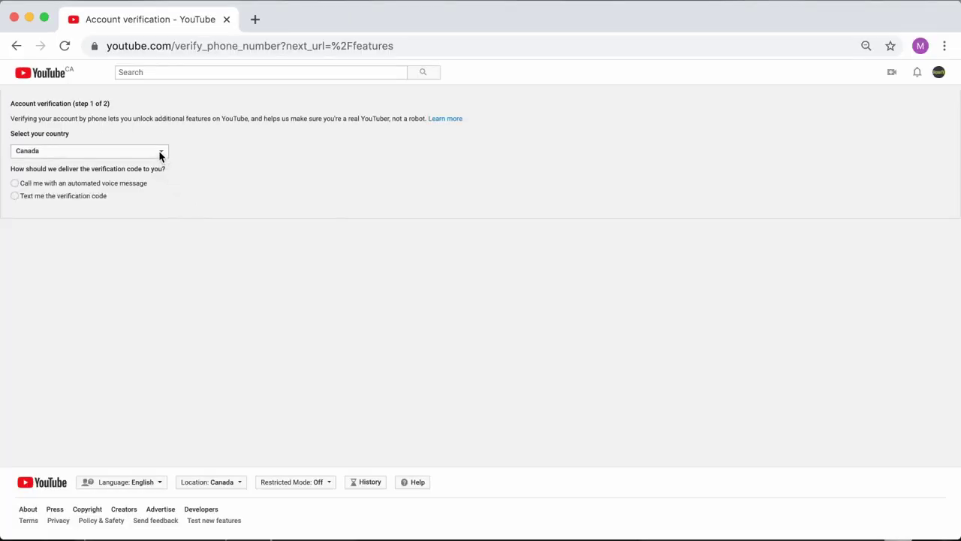
left_click(235, 224)
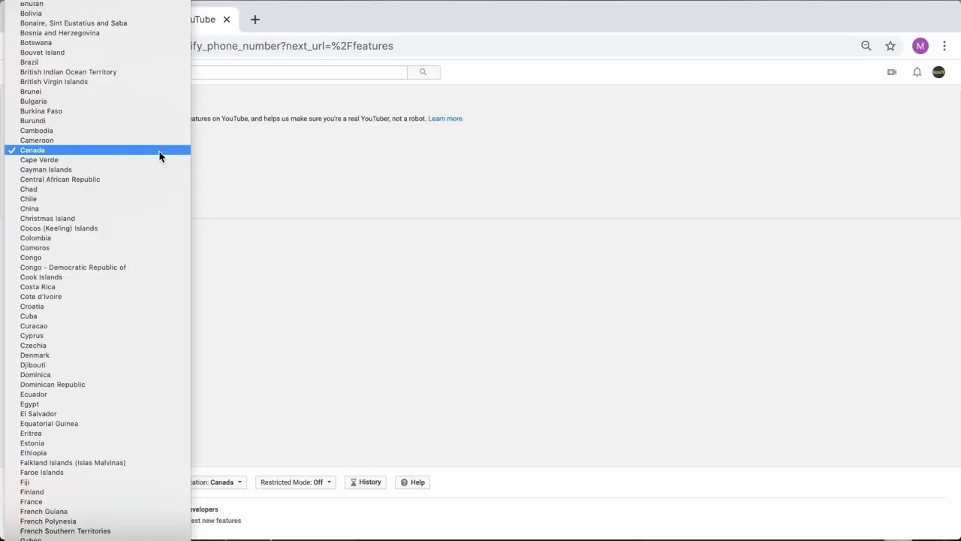
left_click(116, 154)
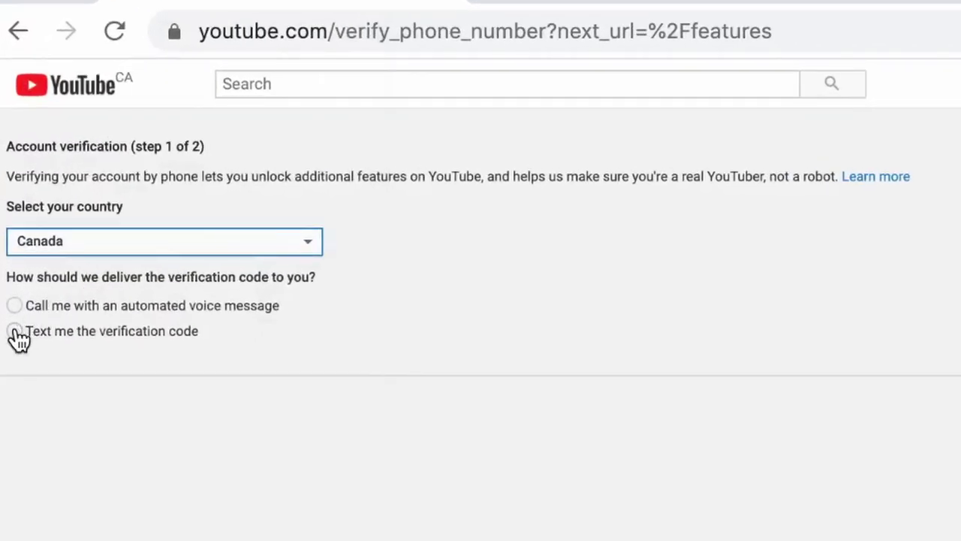
Choose 'Text me the verification code', fill in the suggested phone number and submit
left_click_drag(208, 334, 11, 308)
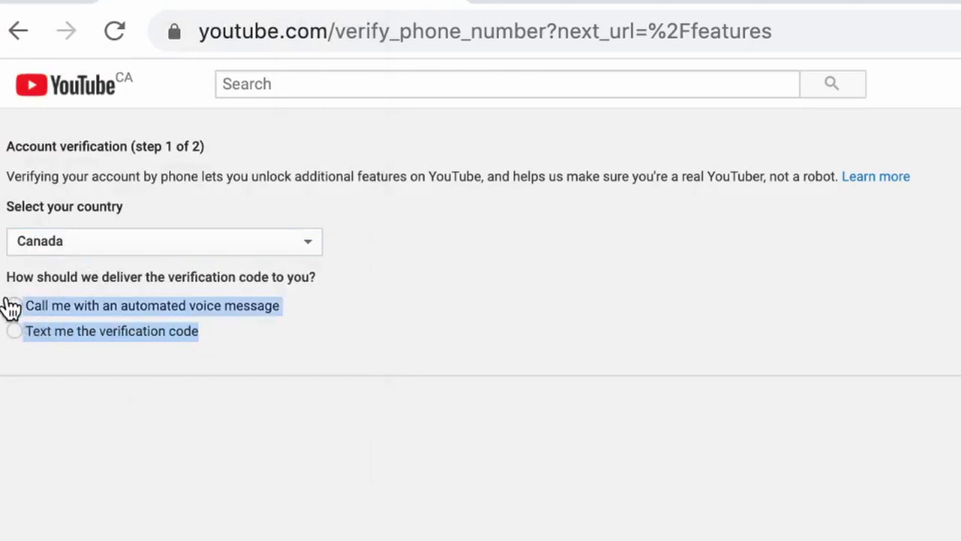
left_click(337, 348)
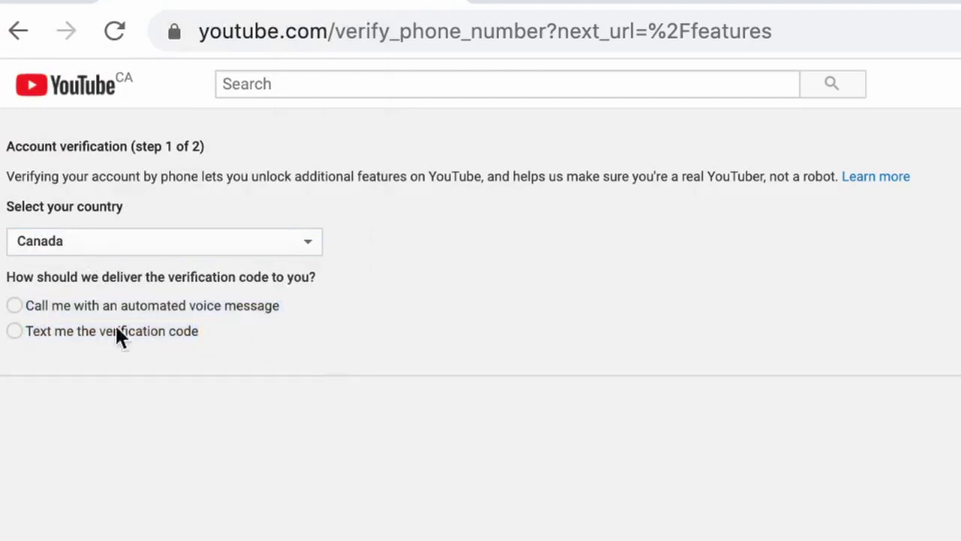
left_click(17, 332)
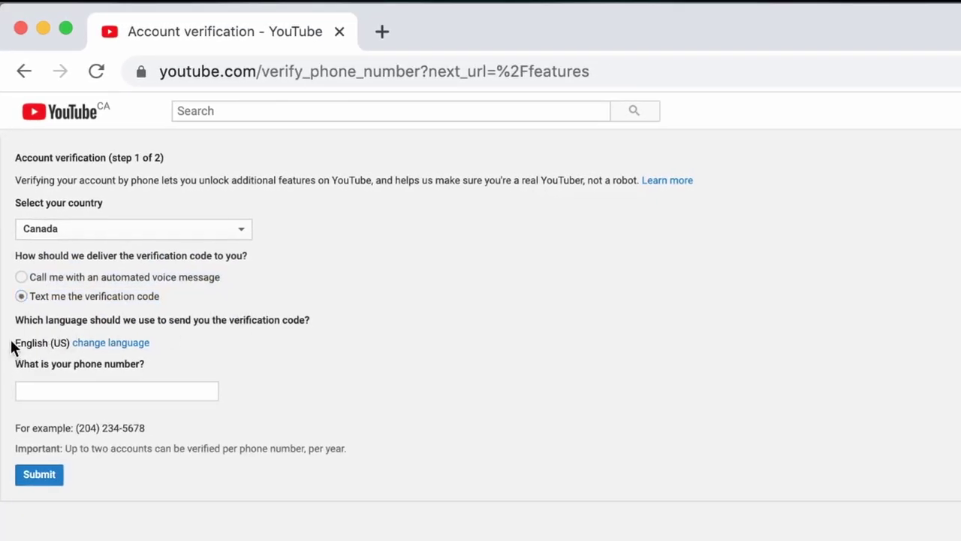
left_click_drag(12, 347, 179, 350)
left_click(212, 348)
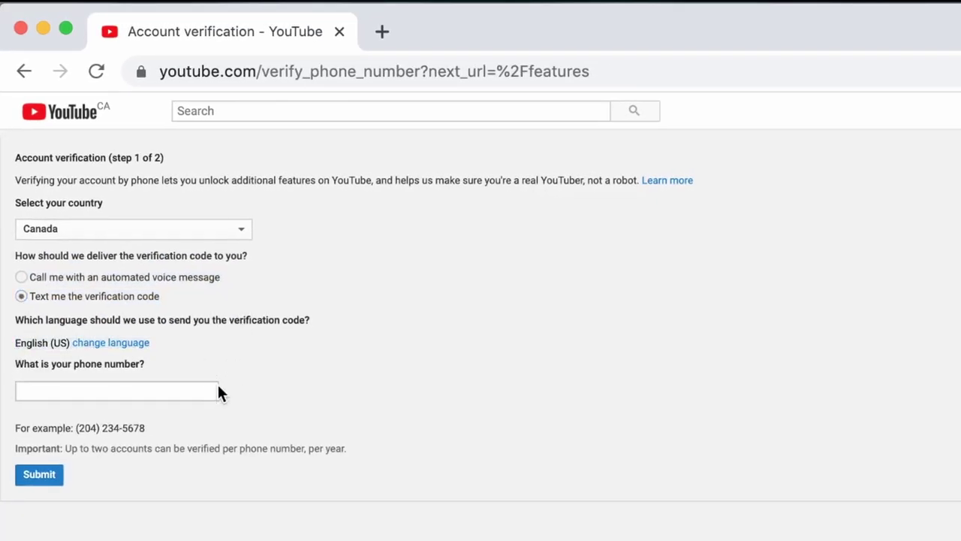
left_click(208, 391)
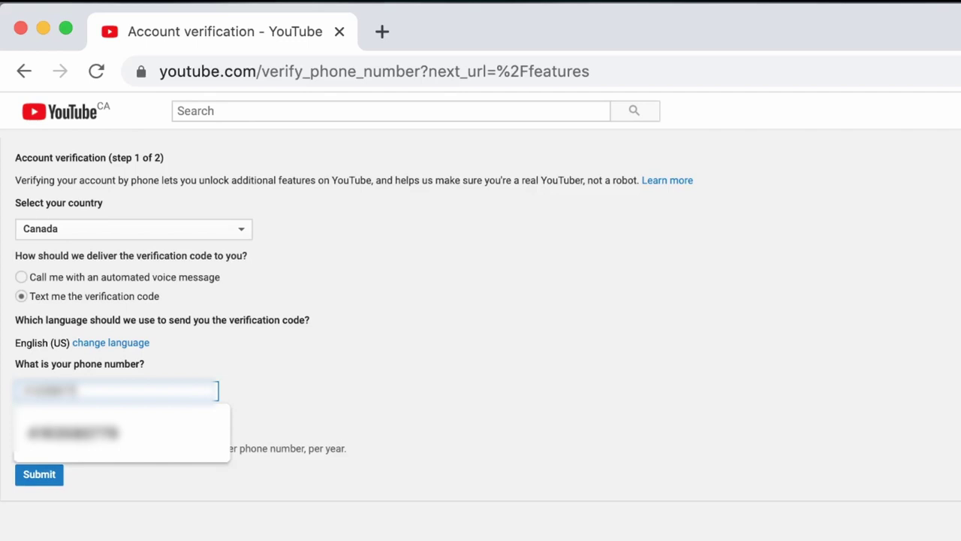
key("Return")
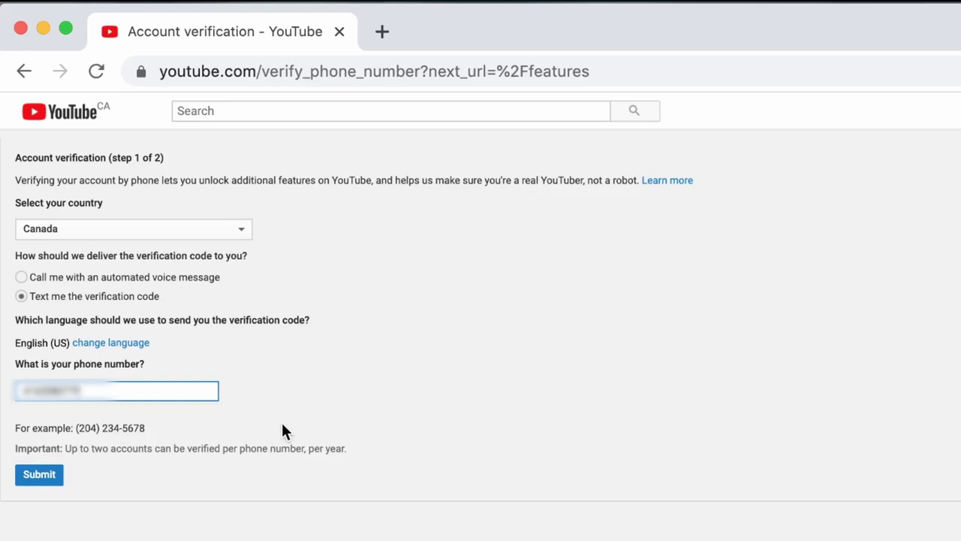
left_click(45, 477)
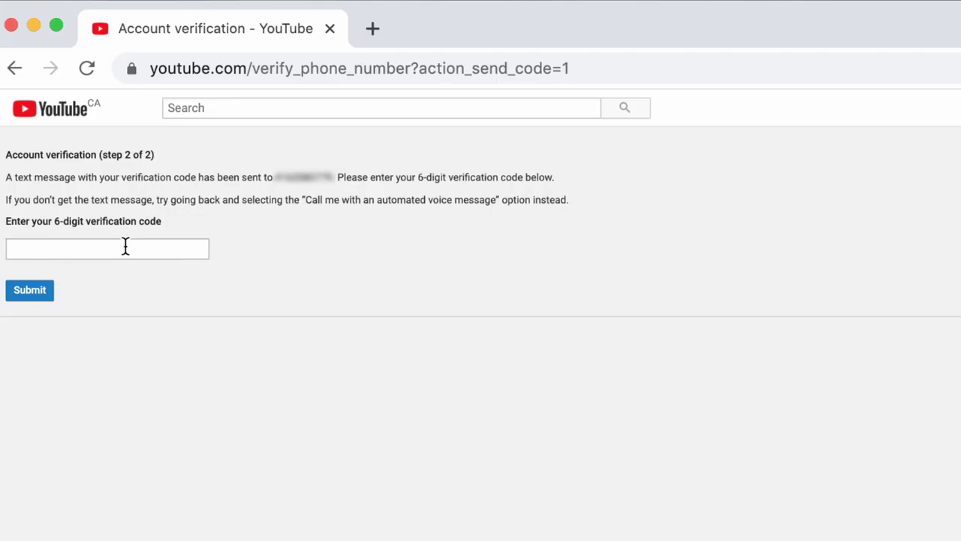
Enter the texted 6-digit verification code, submit it, and read the account-verified confirmation
left_click(125, 246)
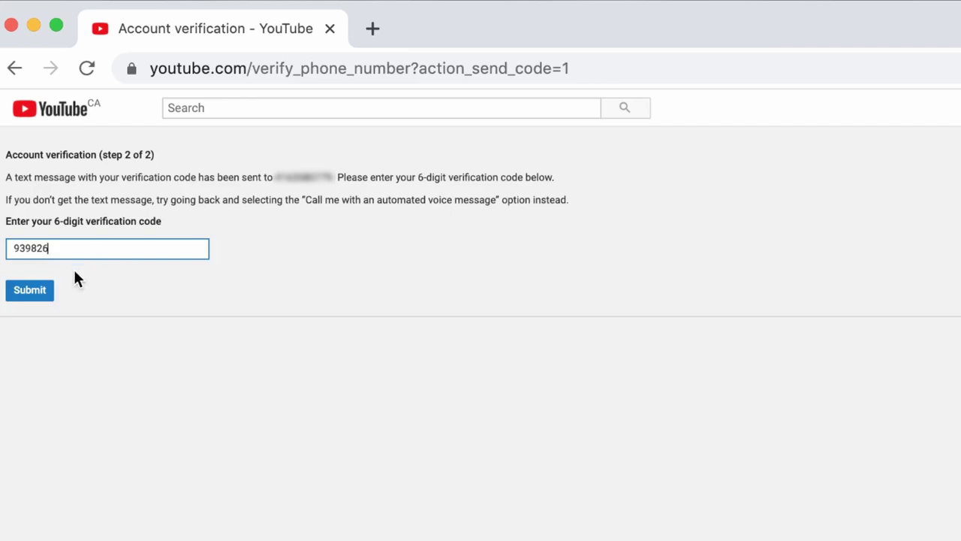
left_click(36, 293)
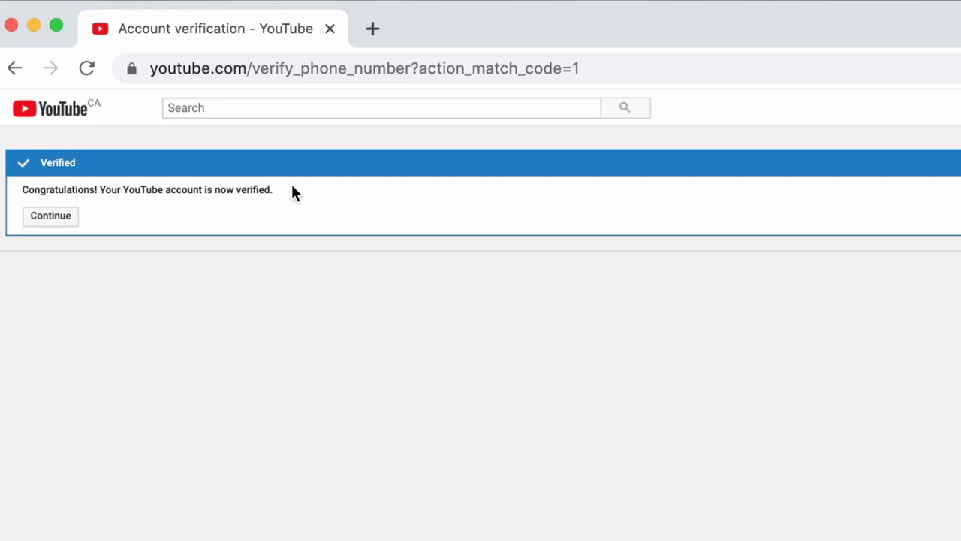
left_click_drag(293, 193, 5, 189)
left_click(202, 212)
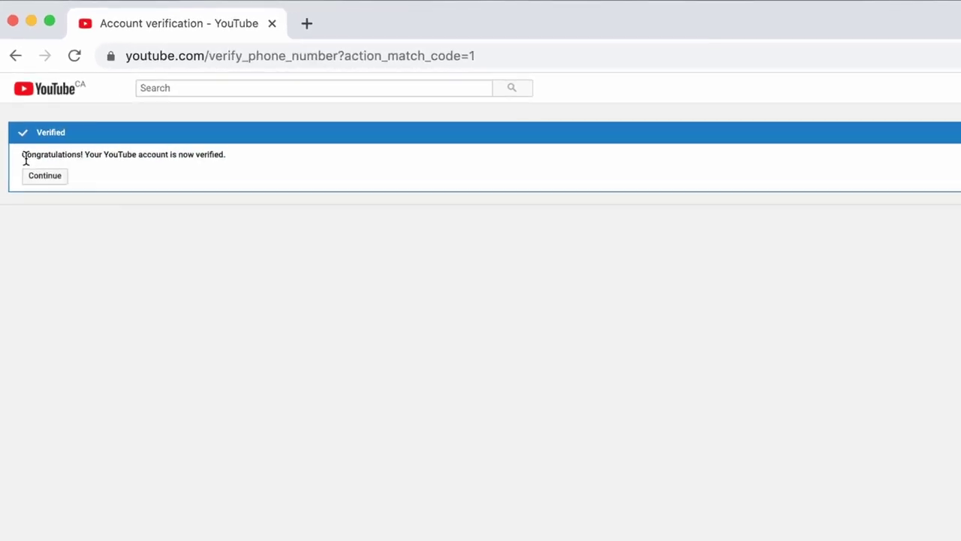
left_click_drag(21, 191, 278, 193)
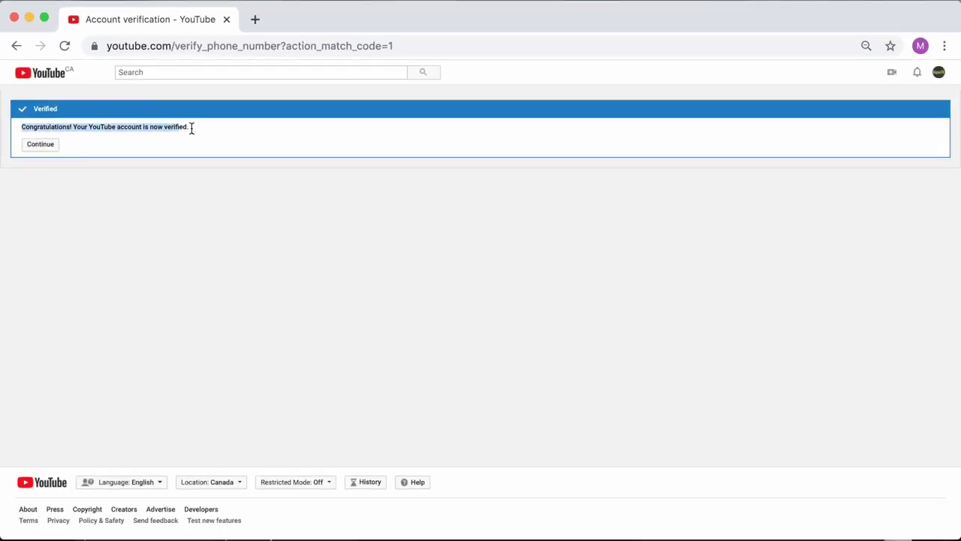
left_click(227, 134)
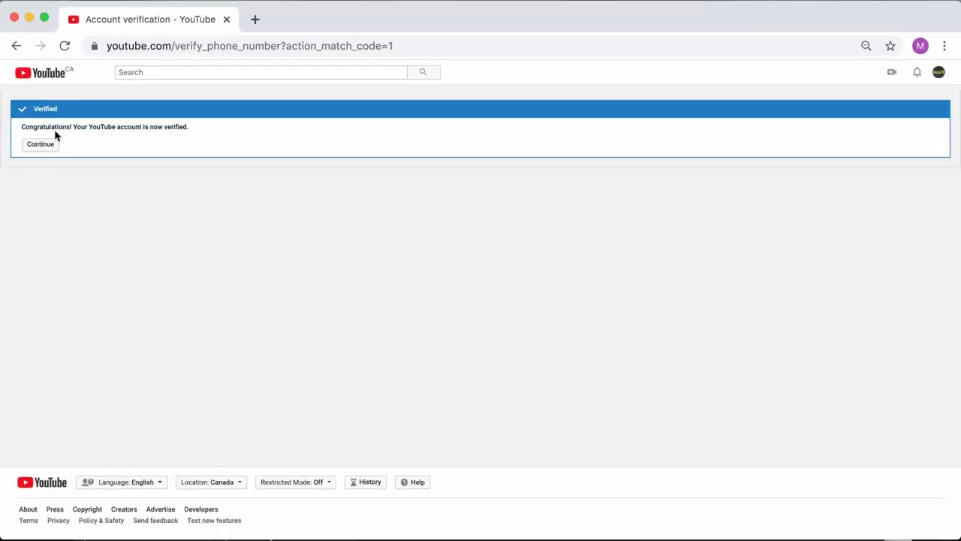
Continue back to Status and Features, check the Verified status, then find Custom thumbnails marked Enabled
left_click(43, 147)
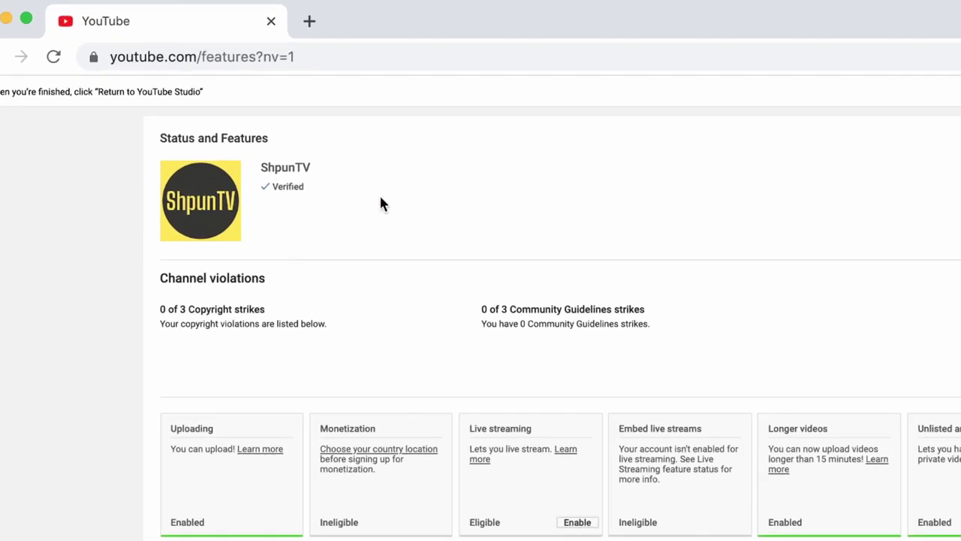
left_click_drag(165, 158, 295, 223)
left_click(388, 234)
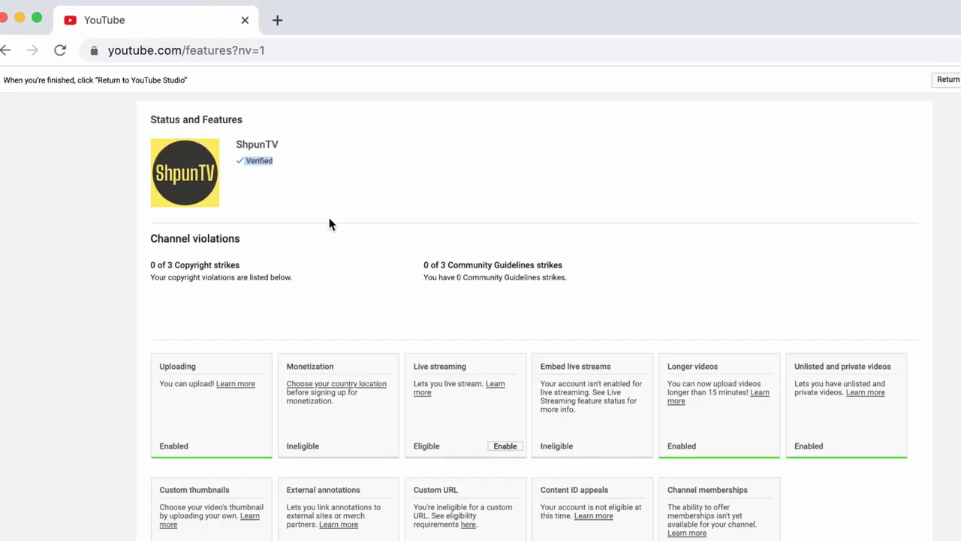
left_click(426, 313)
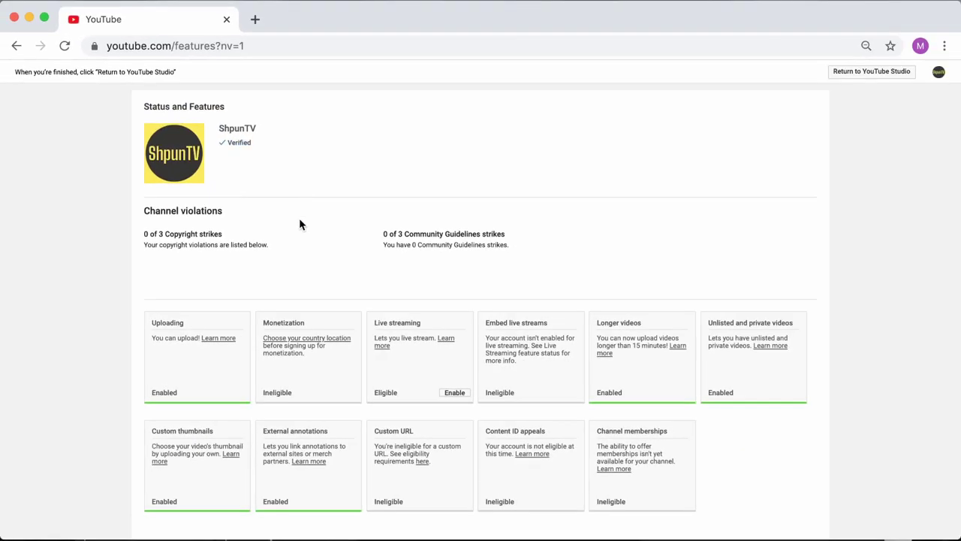
scroll(299, 223, "down", 3)
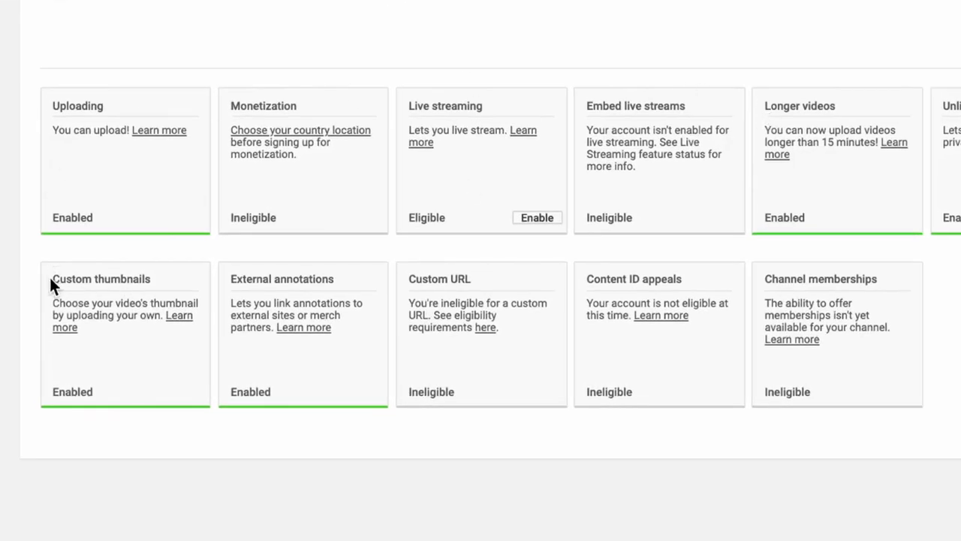
left_click_drag(50, 278, 197, 327)
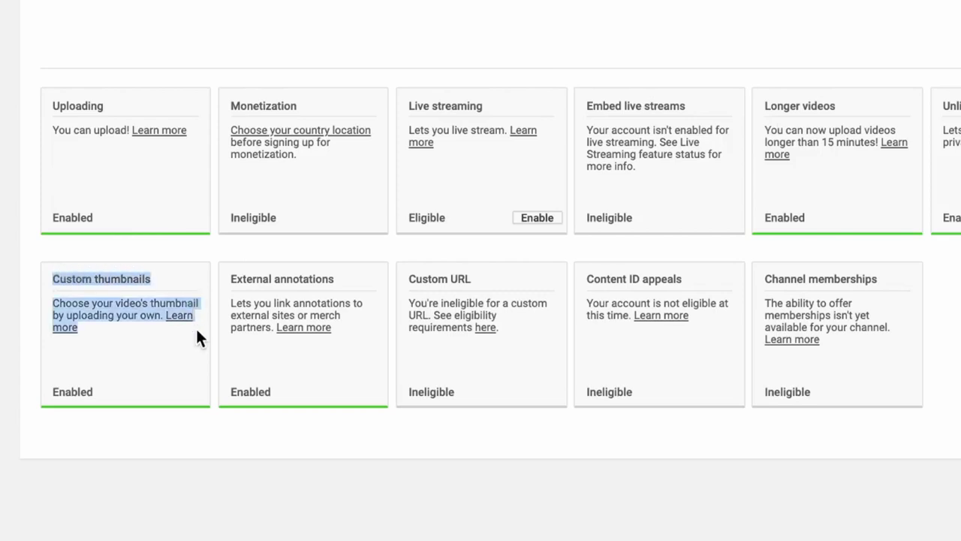